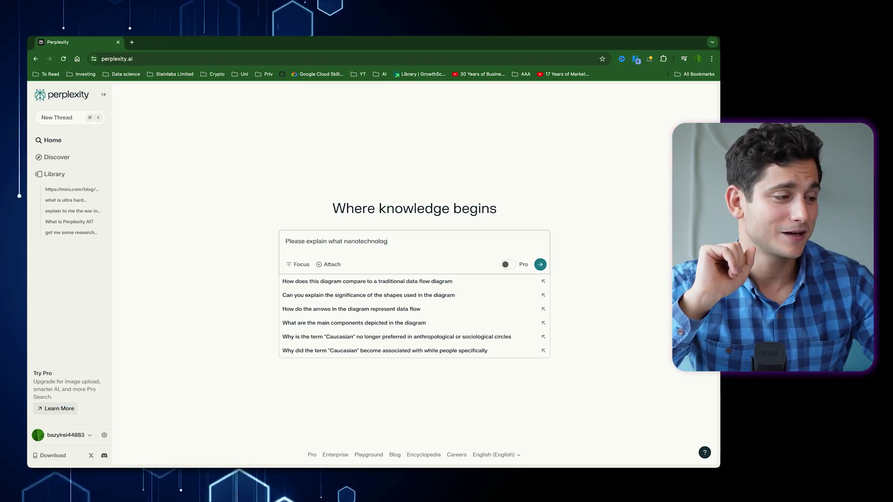
- Ask 'Please explain what nanotechnology is' and scroll through the sourced answer and its video
text(y is)
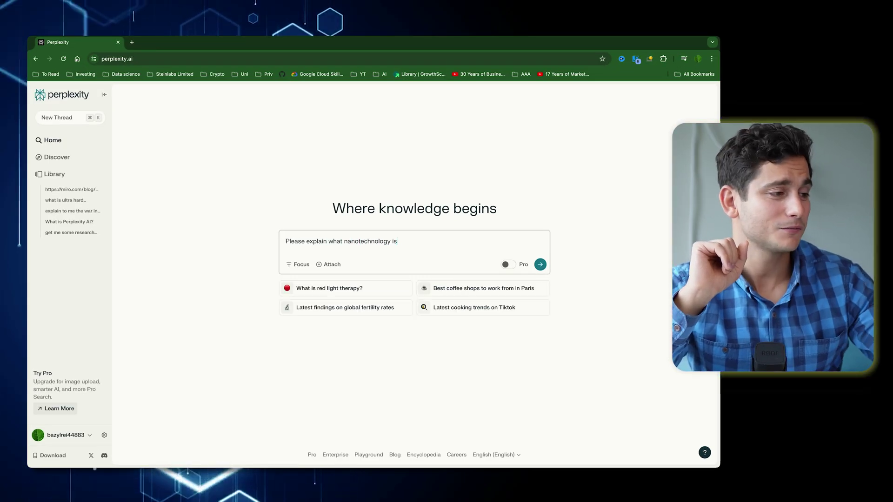
key(Return)
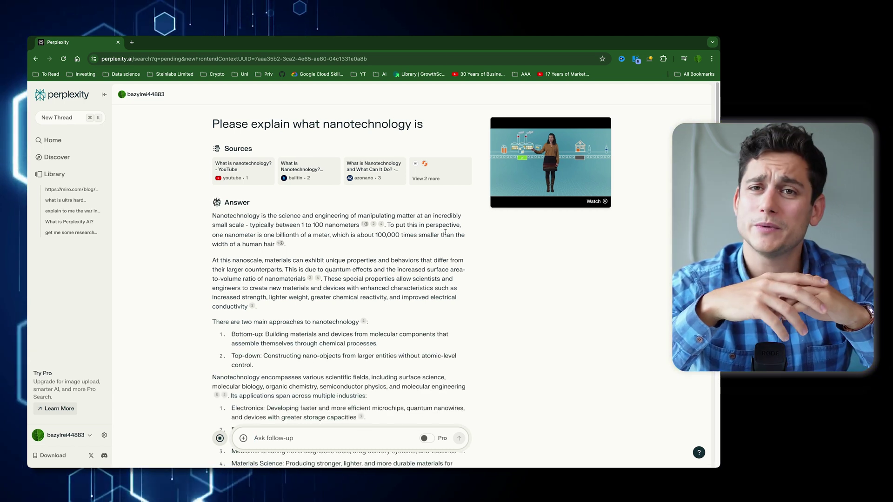
scroll(473, 298, down, 5)
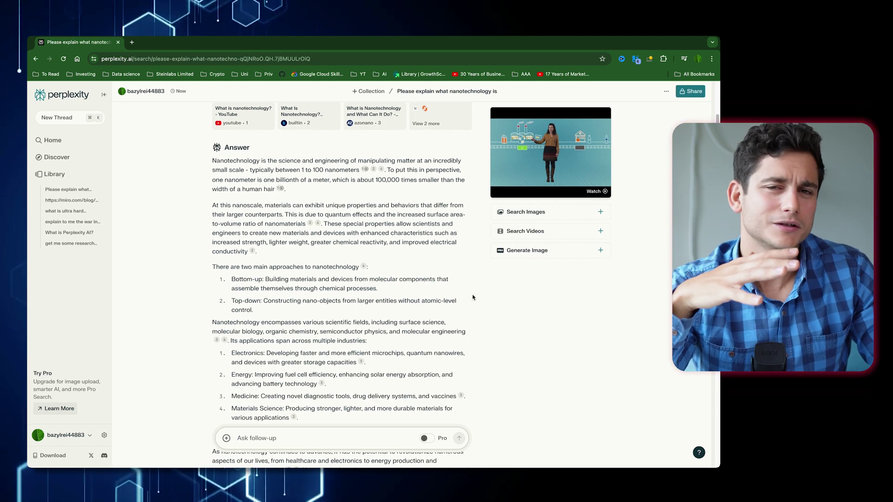
scroll(473, 297, down, 6)
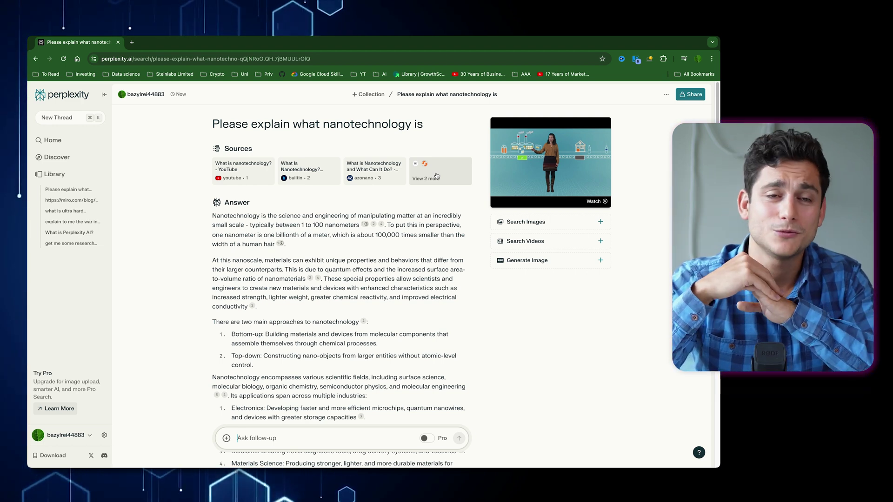
click(435, 175)
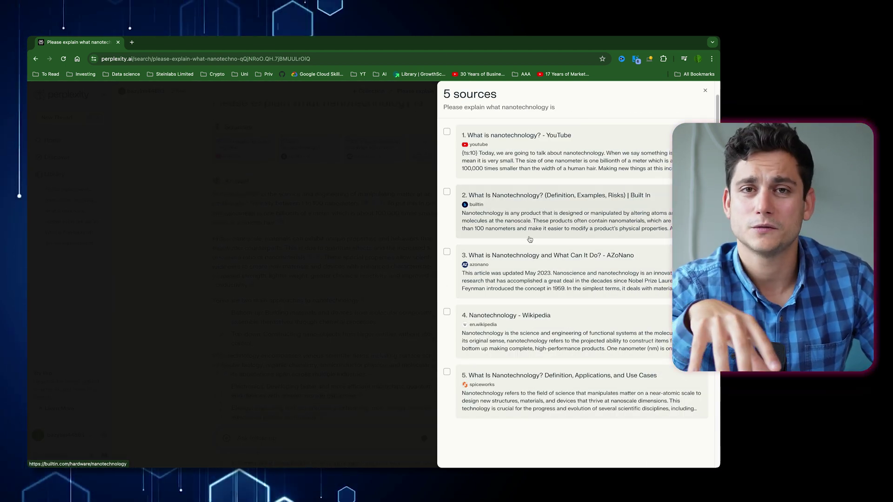
click(512, 156)
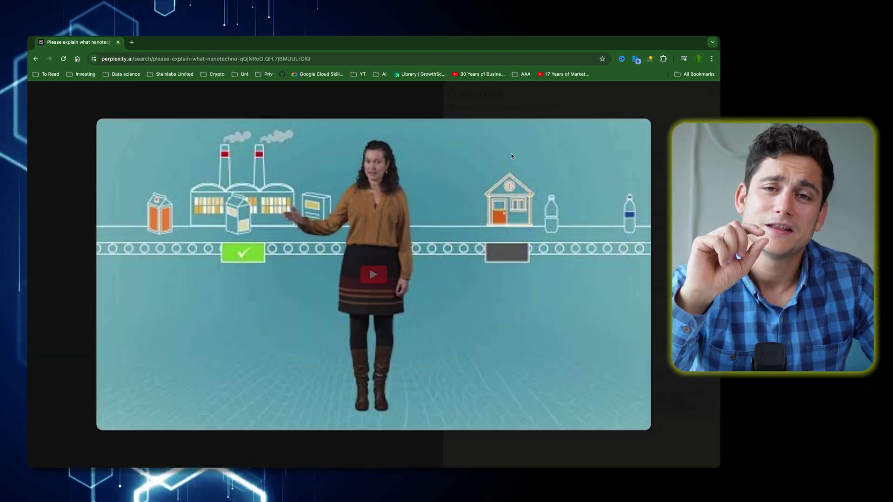
click(670, 193)
click(351, 221)
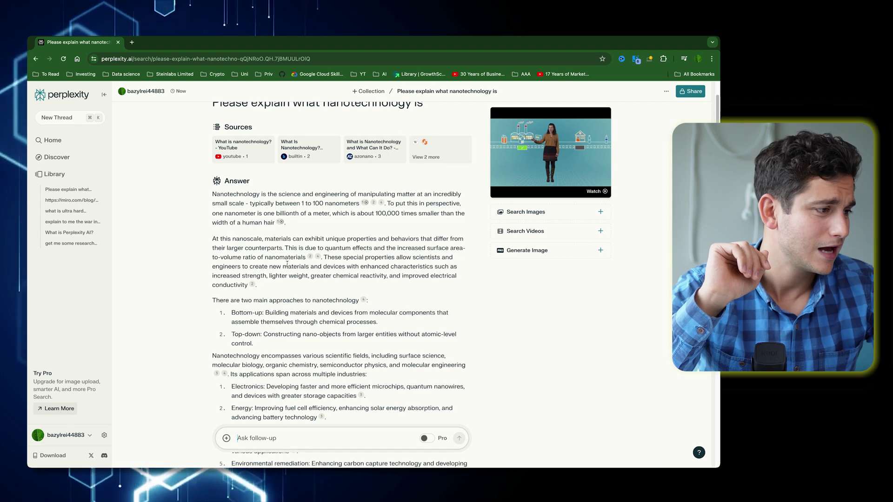
scroll(287, 264, down, 5)
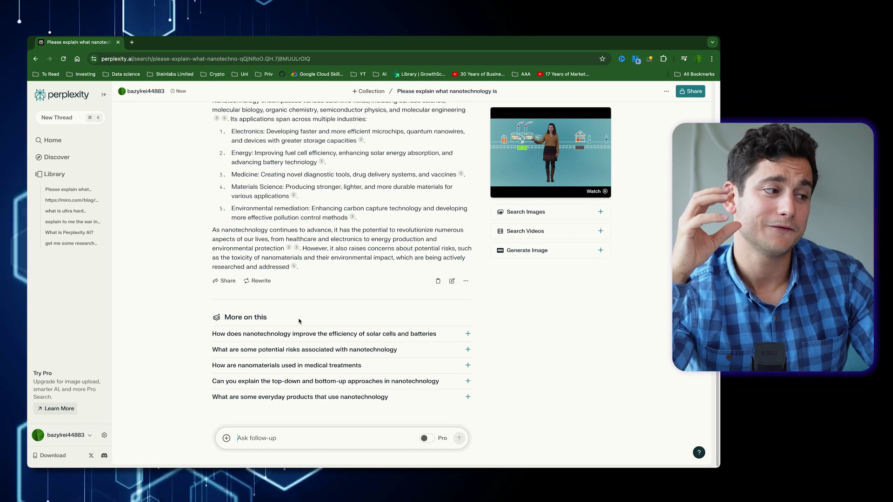
- Ask the suggested follow-up on how nanotechnology improves solar cell and battery efficiency
click(310, 334)
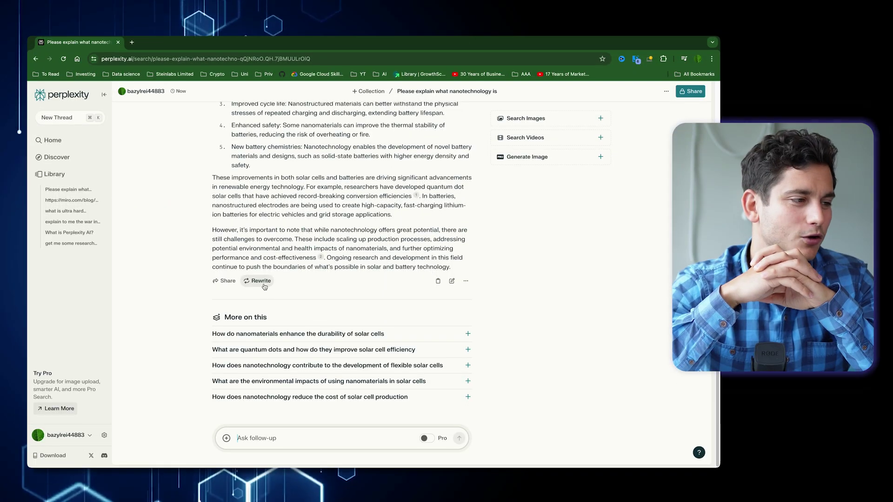
- Bring up the Rewrite model list for the solar-and-batteries answer, declining the Pro upgrade offer
click(260, 282)
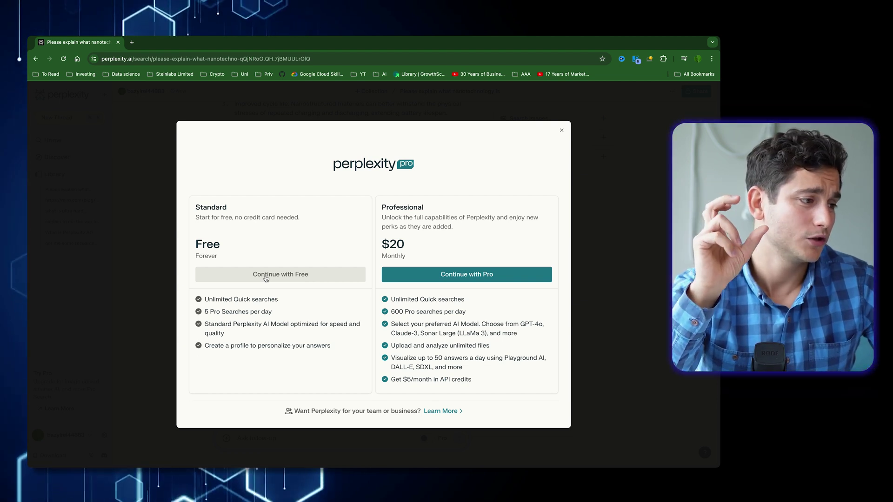
click(266, 274)
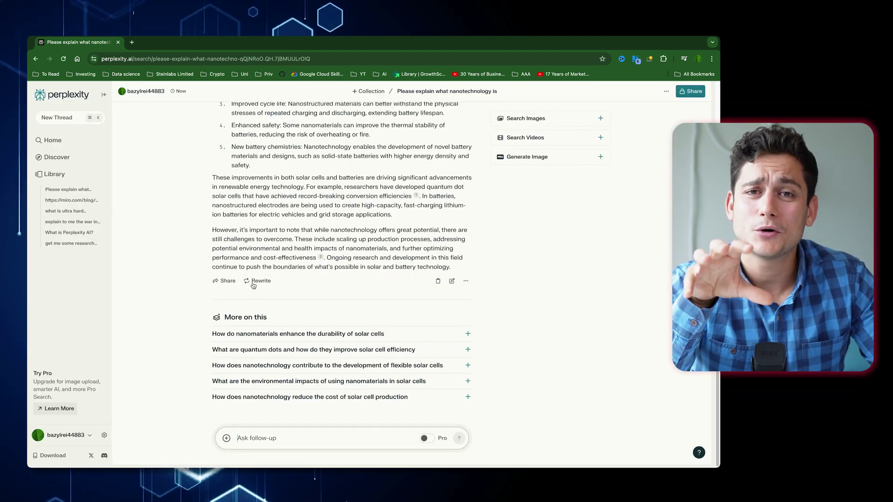
click(258, 281)
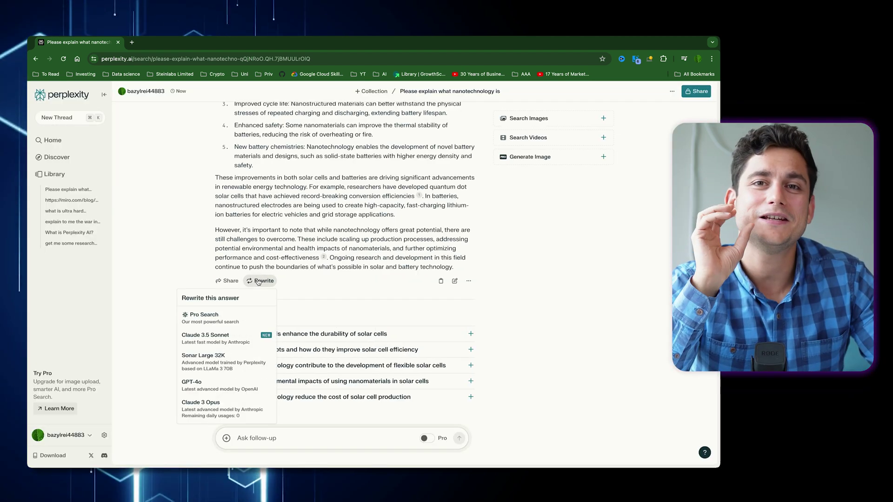
- Rewrite the solar cells and batteries answer with Pro Search and scroll through the new result
click(238, 318)
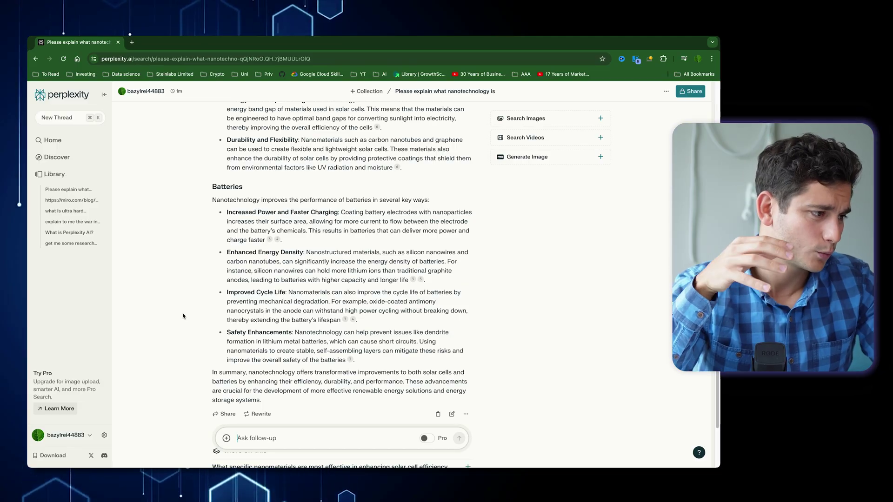
scroll(298, 332, down, 2)
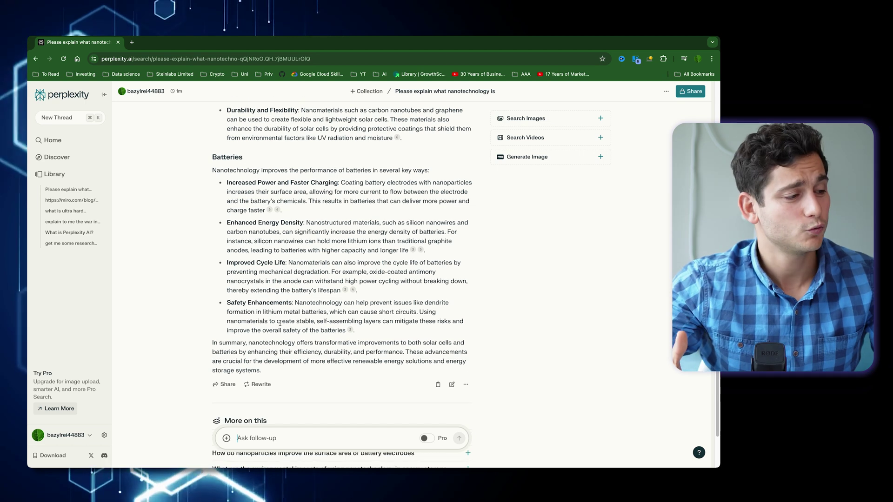
scroll(298, 332, down, 4)
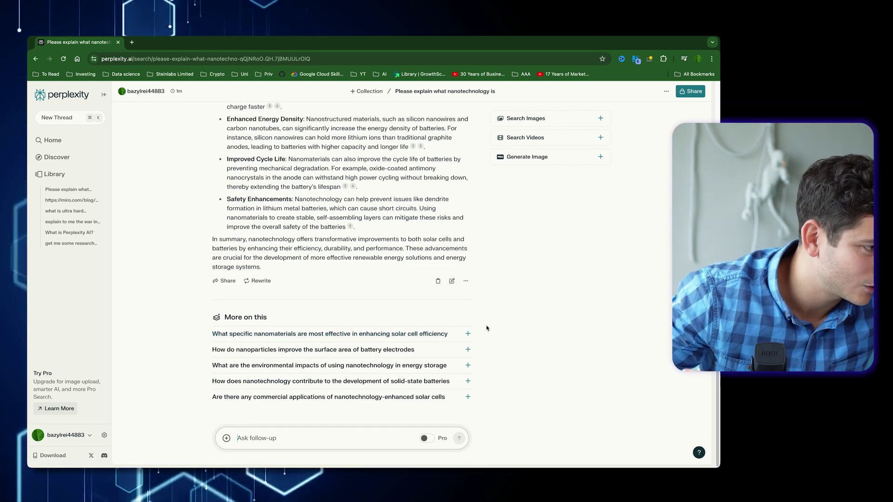
scroll(527, 117, up, 15)
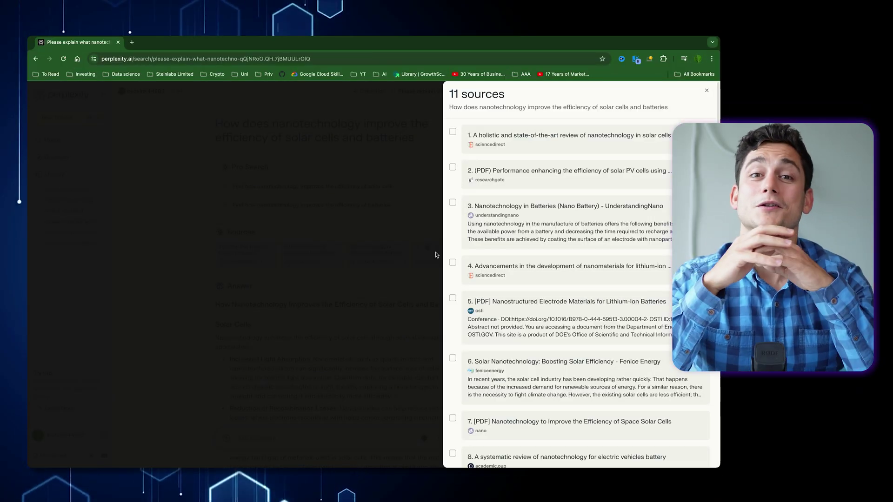
- Scroll the 11-source list, close it, and scroll down to the answer's summary and related questions
scroll(556, 299, down, 4)
scroll(556, 299, down, 6)
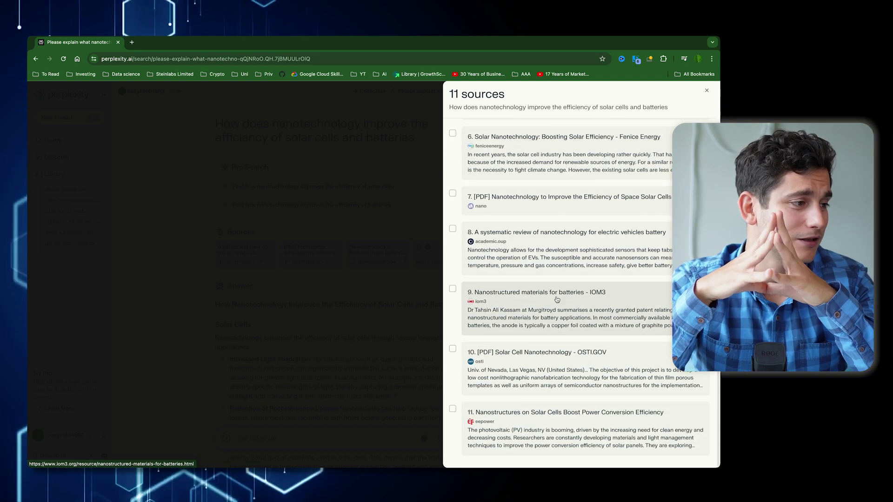
click(383, 324)
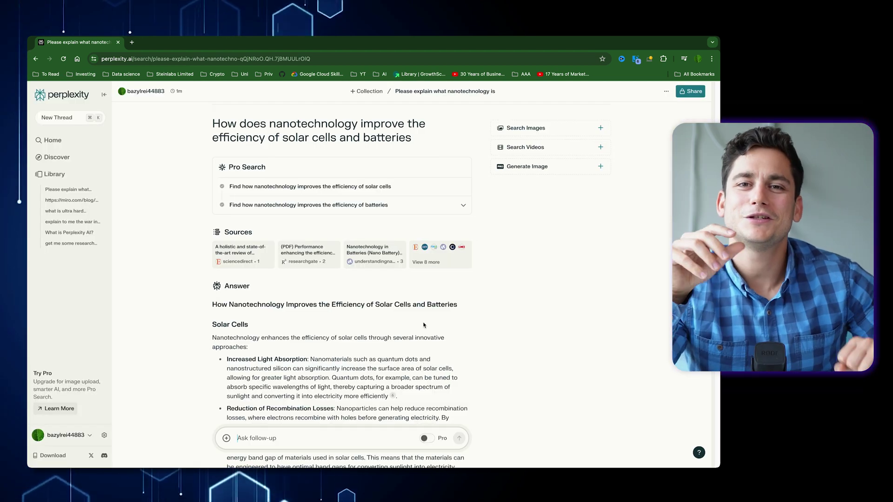
scroll(424, 324, down, 15)
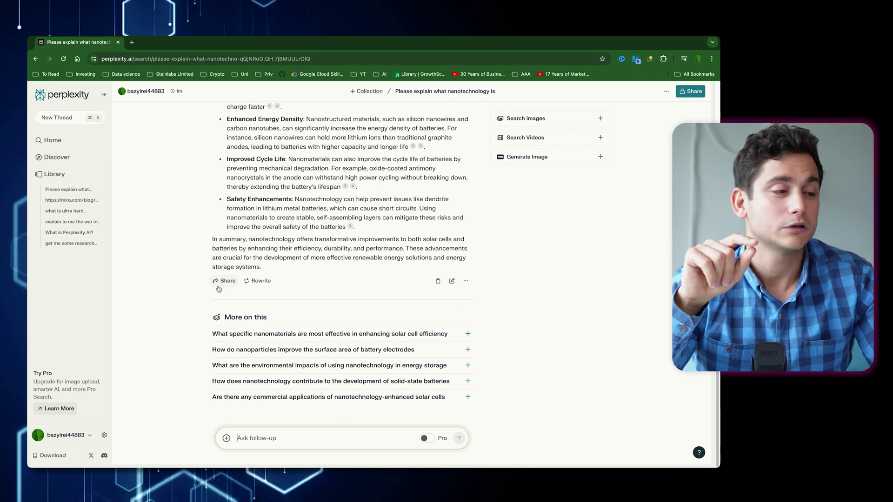
click(223, 282)
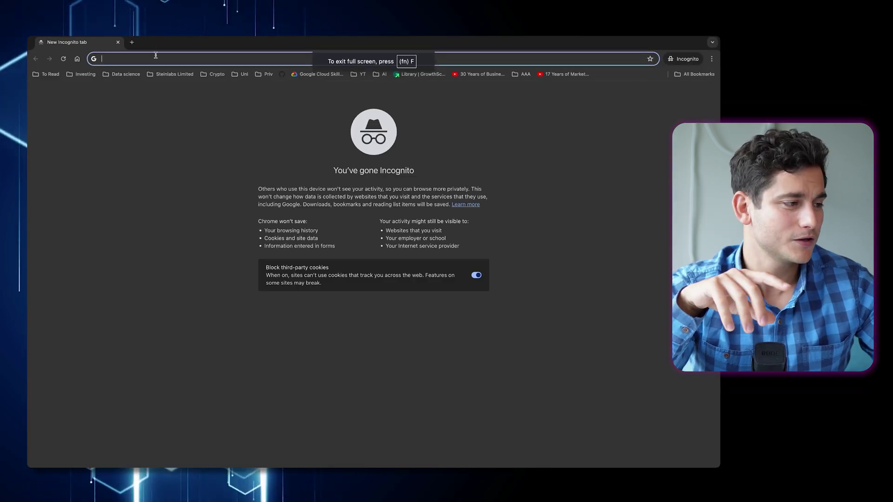
key(super+v)
key(Return)
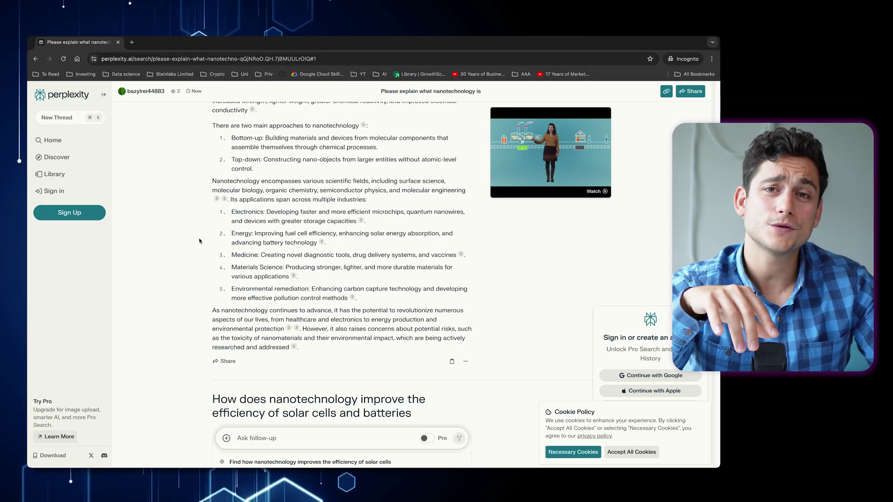
scroll(199, 240, up, 10)
scroll(199, 241, down, 5)
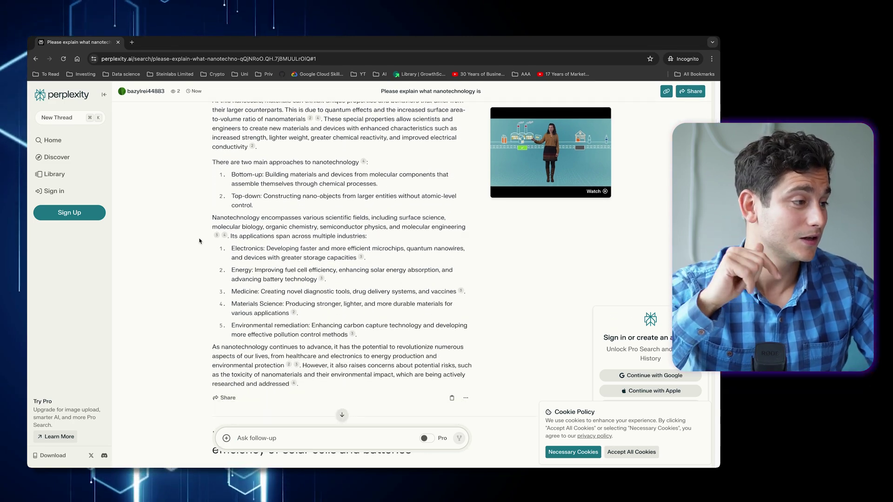
scroll(199, 241, down, 15)
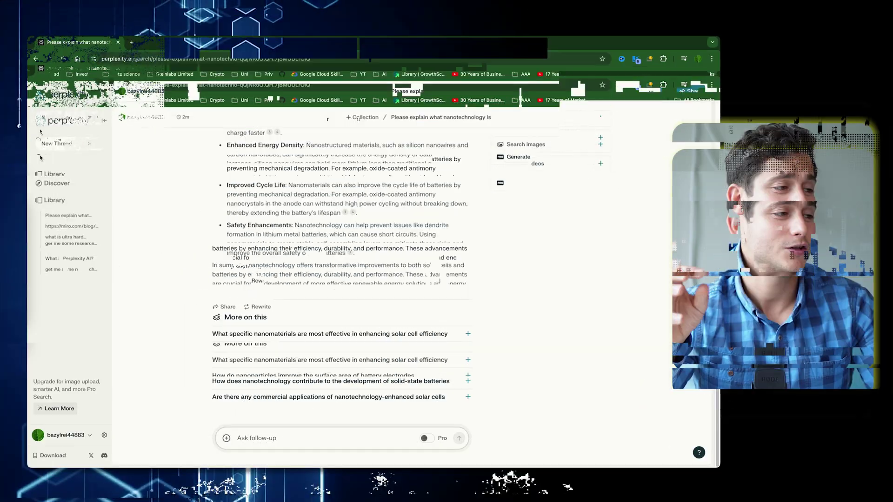
- Submit a new Pro Search asking for a 30 day Indonesia trip plan, inviting follow-up questions
key(super+i)
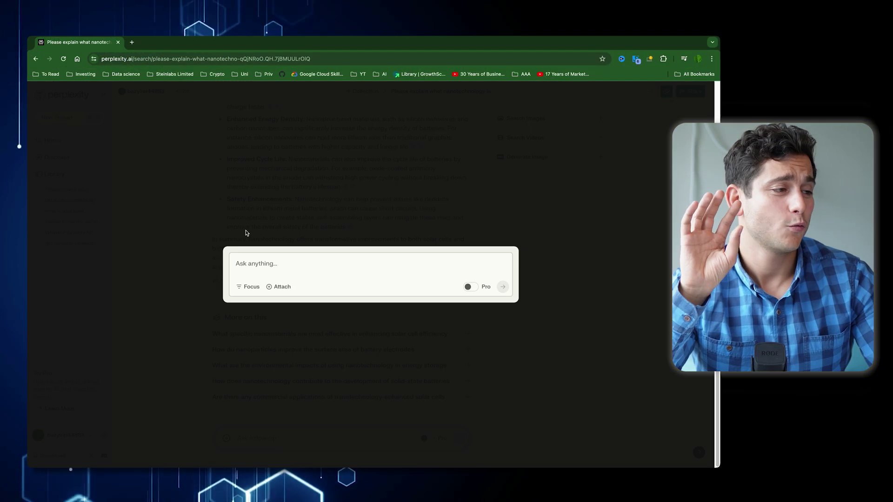
text(Please plan out a tr)
key(BackSpace)
key(BackSpace)
text(30 day trip to Indonesia, )
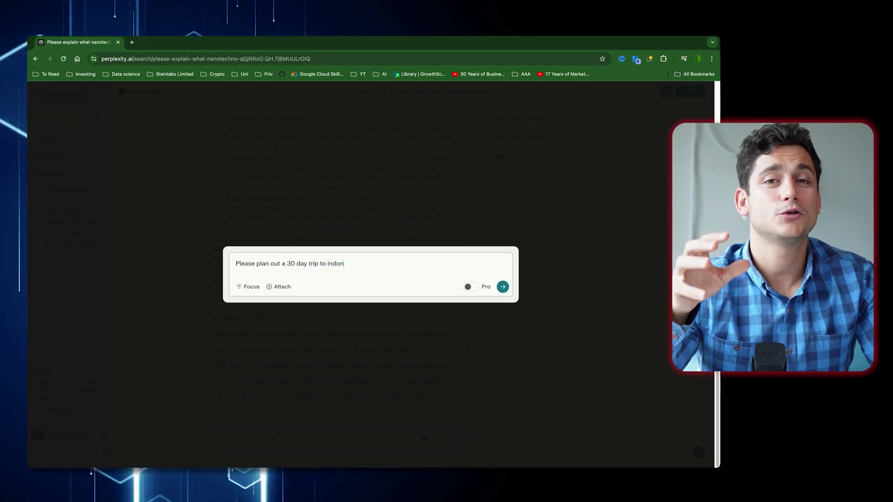
text(feel free to ask follow up questions)
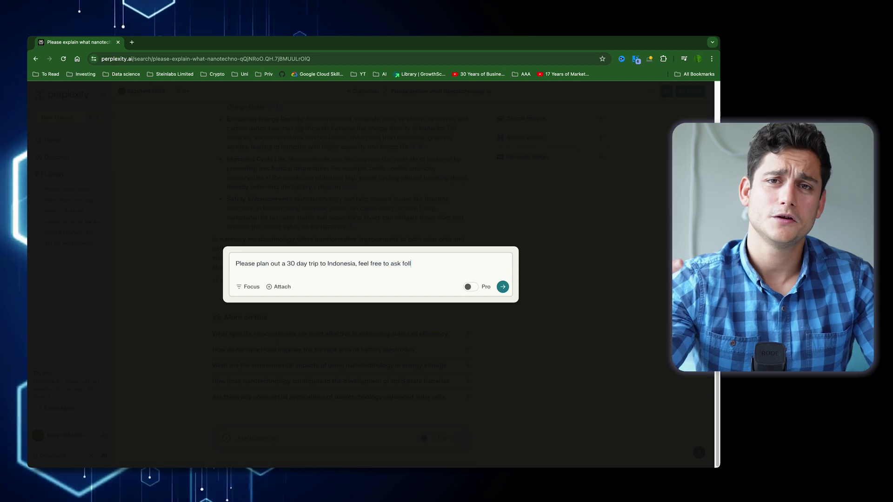
click(472, 287)
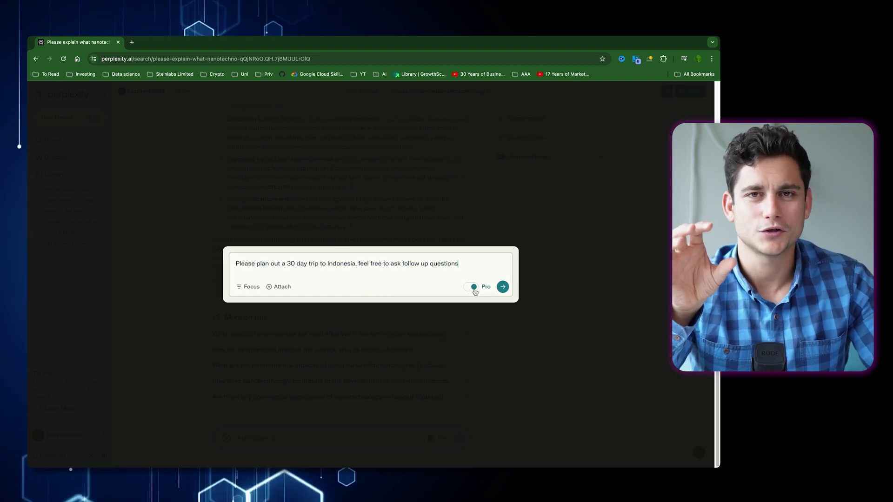
click(509, 287)
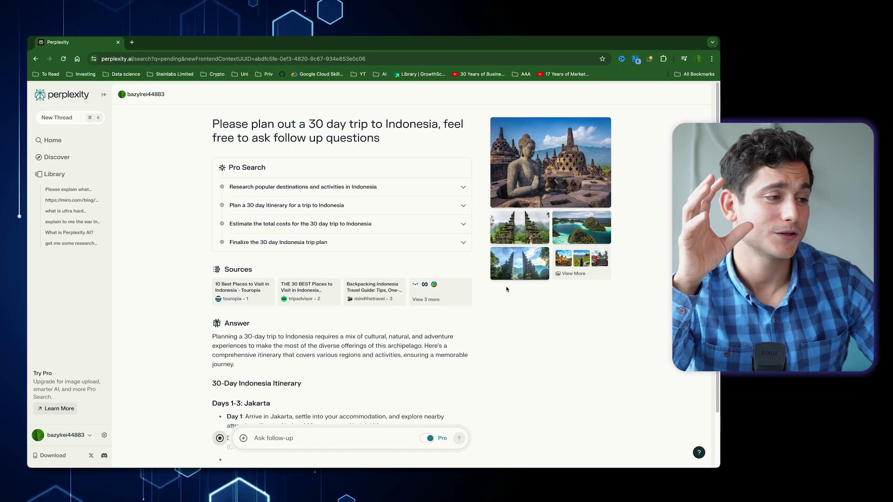
- Scroll the Indonesia itinerary and ask the suggested follow-up about must-see places in Bali
scroll(506, 289, down, 2)
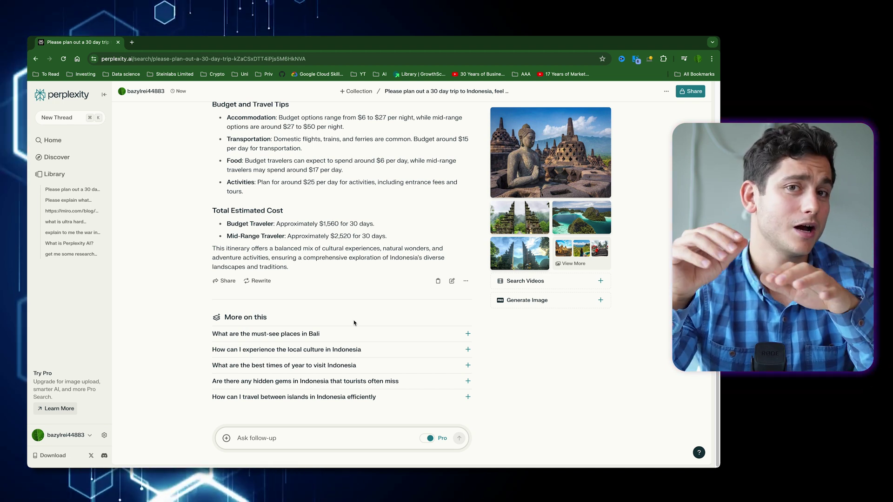
click(323, 338)
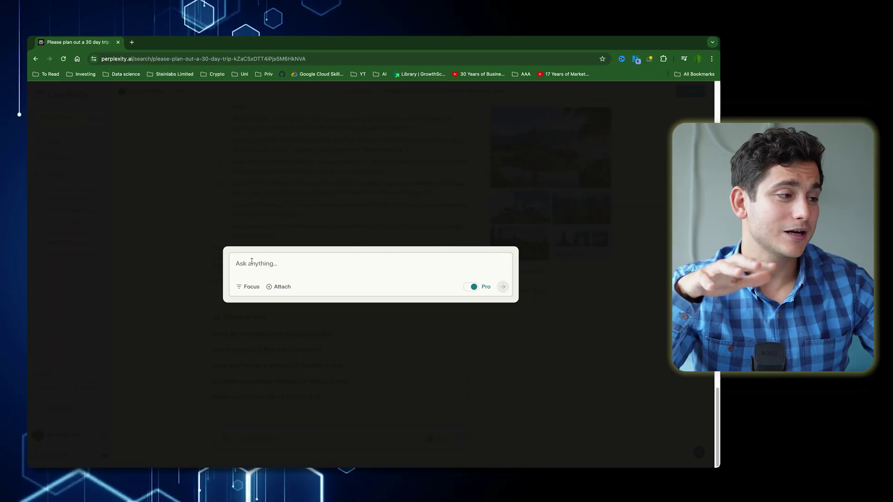
- Ask 'Tell me about the predictions for the iPhone 16' with Focus on Reddit and Pro off
text(Tell me about the predict)
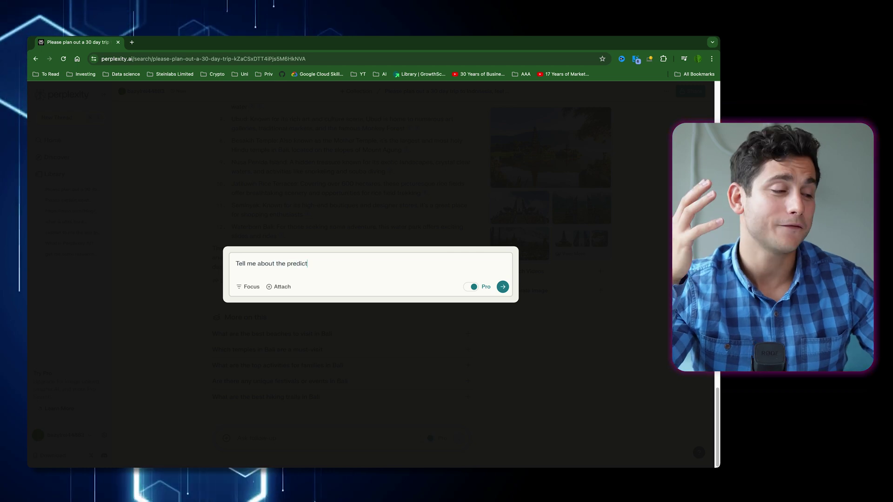
text(ions for the iPhone 16)
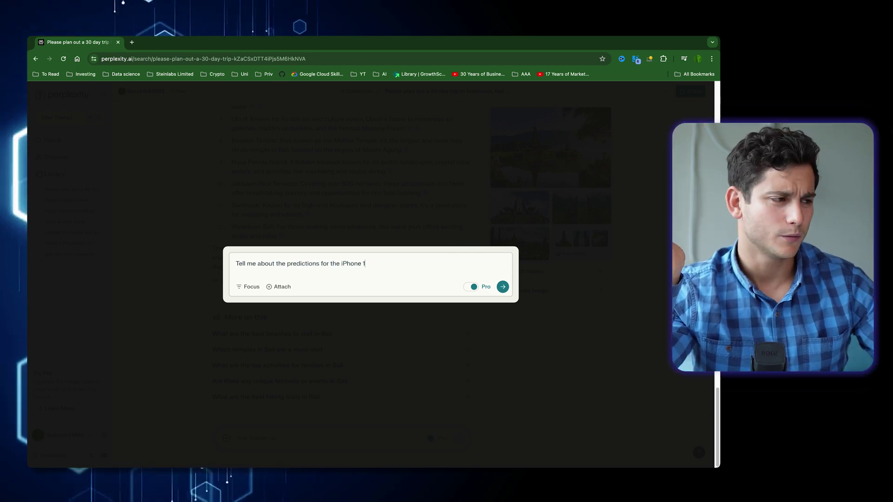
click(252, 287)
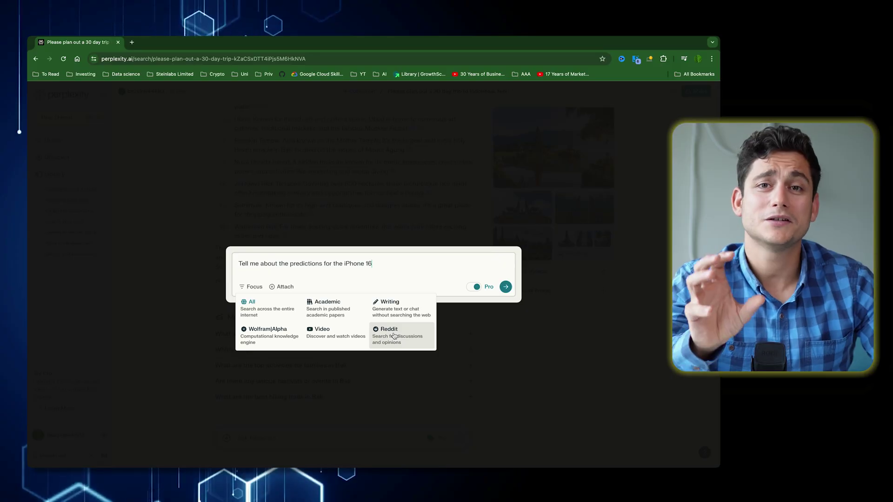
click(394, 335)
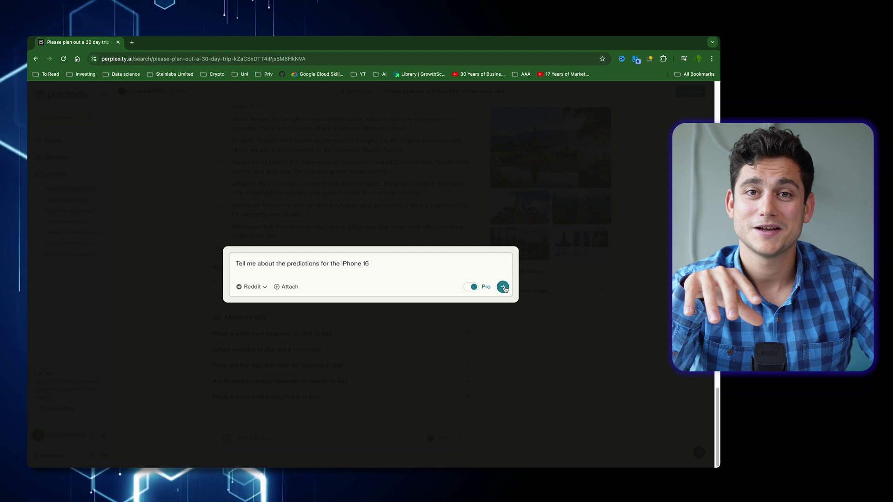
click(466, 288)
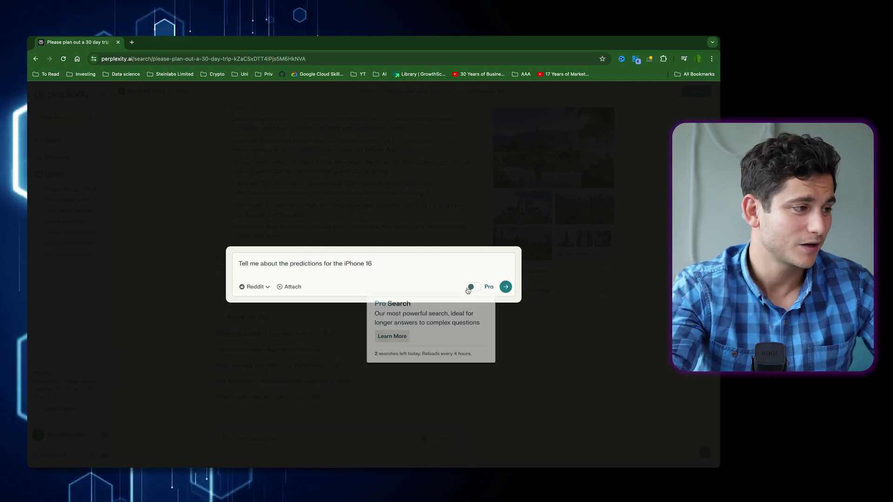
click(505, 287)
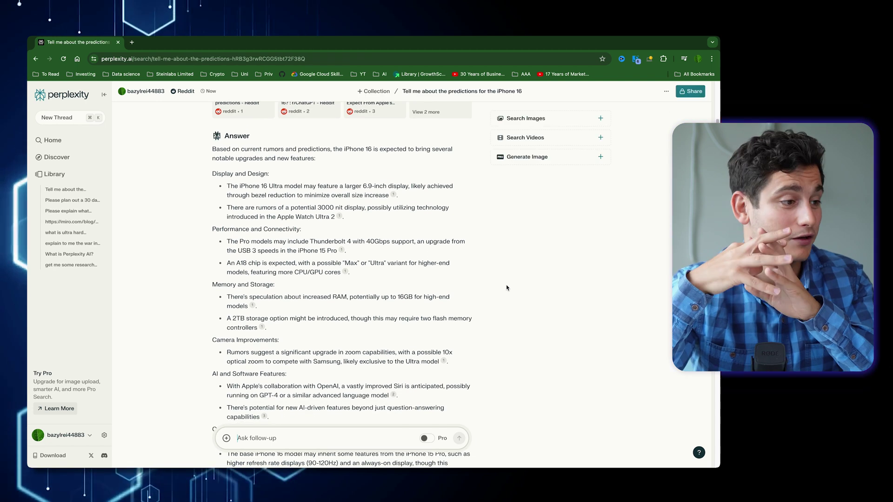
- After the Reddit-based iPhone 16 answer finishes, start a new thread
click(65, 120)
- With Focus set to Video, ask 'Tell me about the new Claude 3.5 Sonnet model'
click(252, 287)
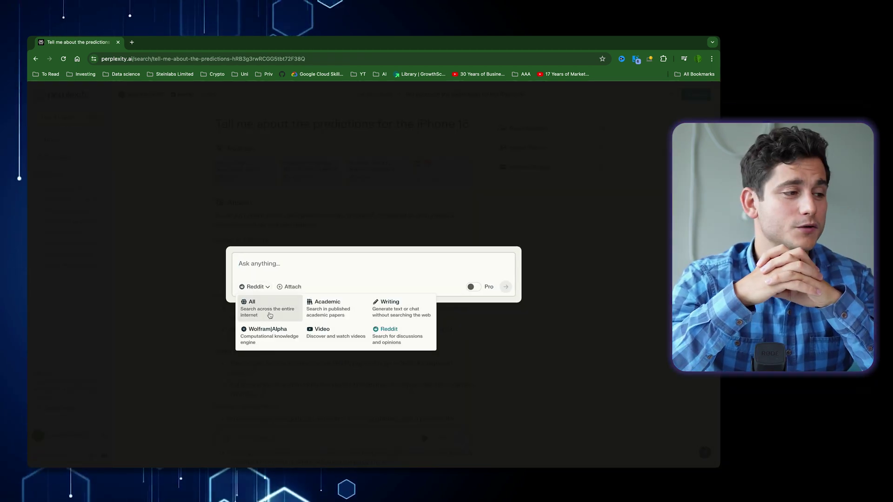
click(332, 332)
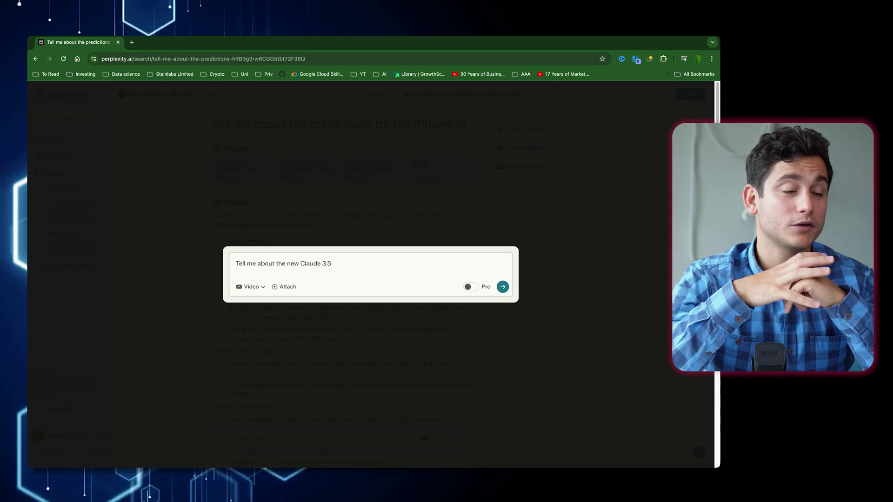
text(Tell me about the new Claude 3.5 O)
key(BackSpace)
text(Sonnet model)
key(Return)
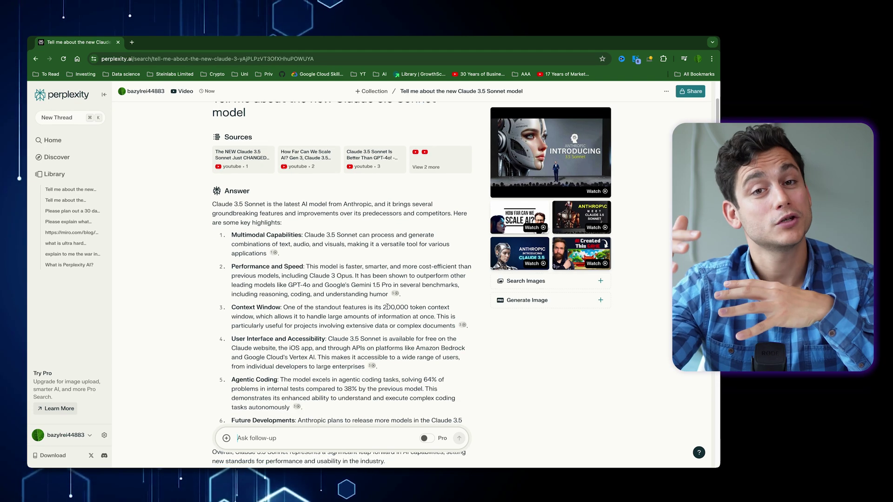
- Scroll through the Claude 3.5 Sonnet answer and return to the Perplexity home page
scroll(387, 307, down, 5)
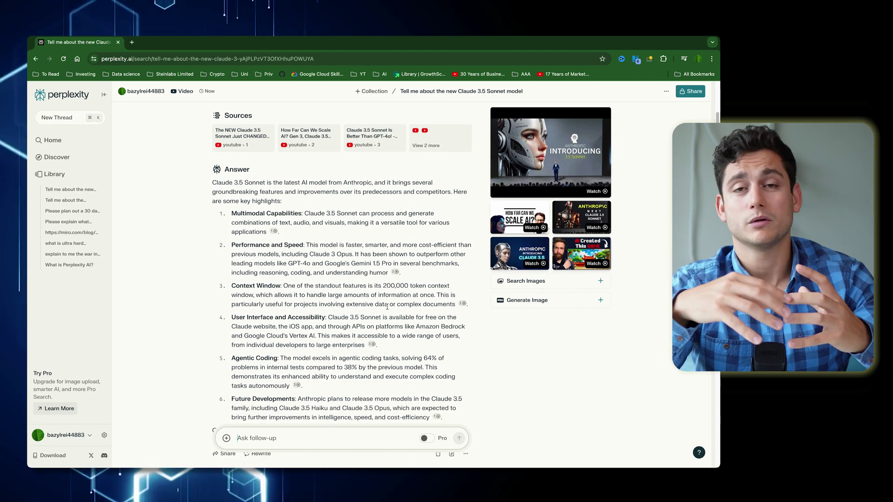
scroll(387, 307, down, 3)
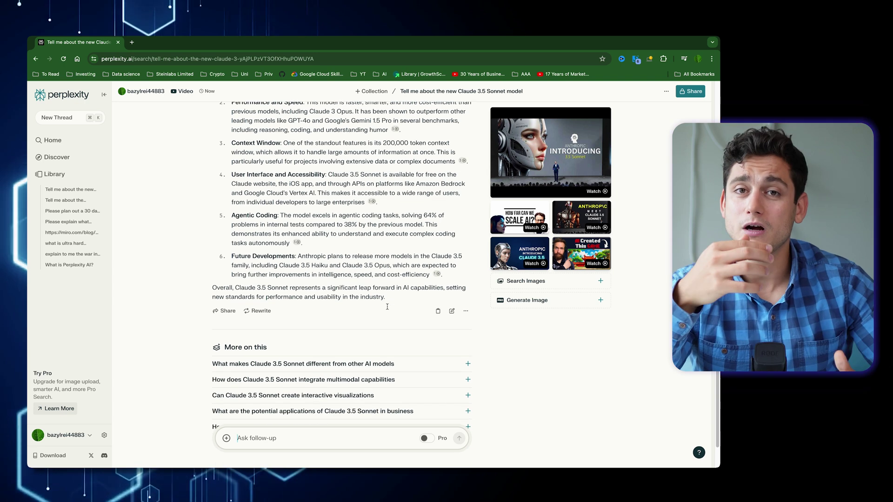
click(64, 96)
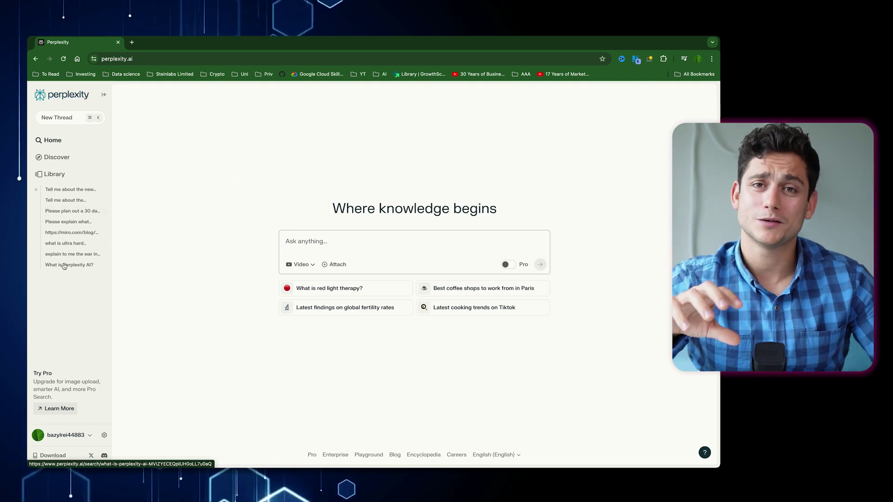